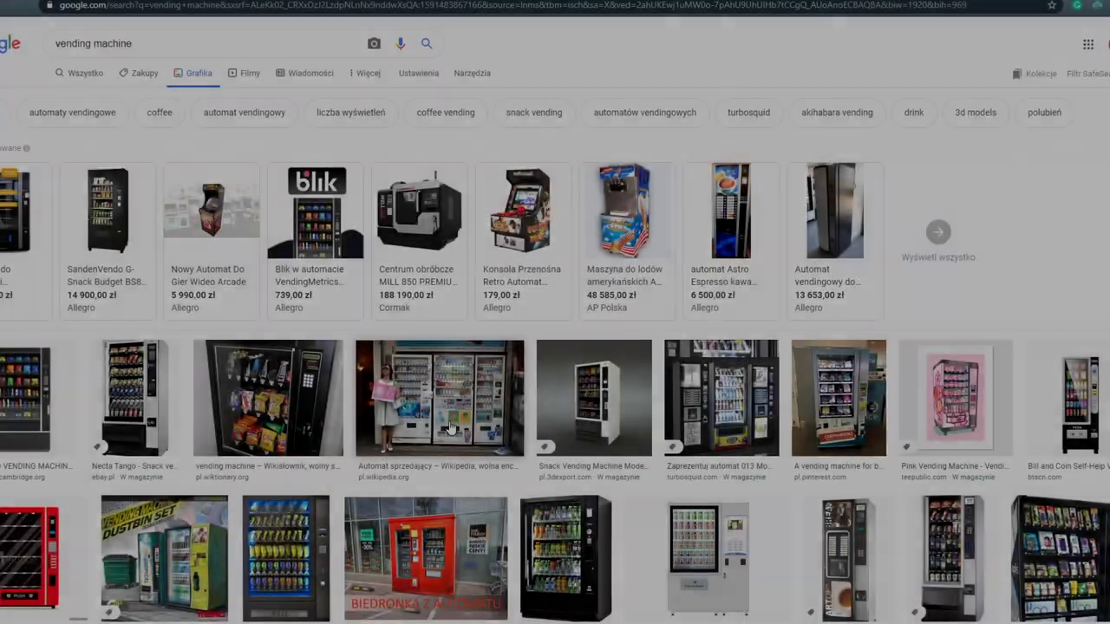
# Step: Browse the vending machine image results and examine how the different machines are designed
pyautogui.scroll(-3, 450, 425)
pyautogui.scroll(-5, 449, 426)
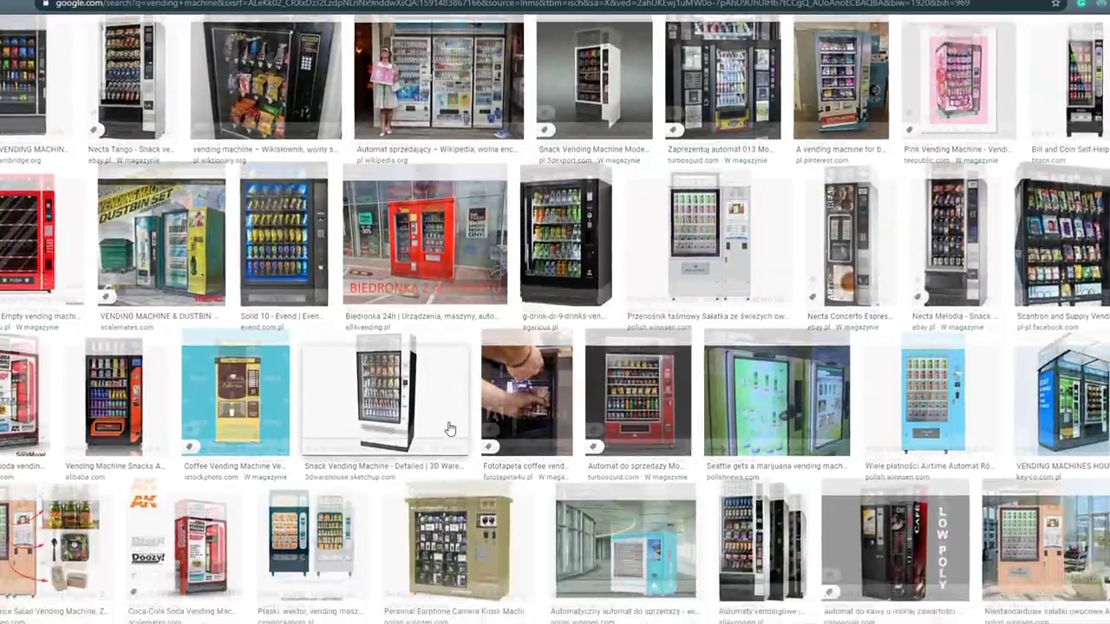
pyautogui.scroll(-4, 449, 425)
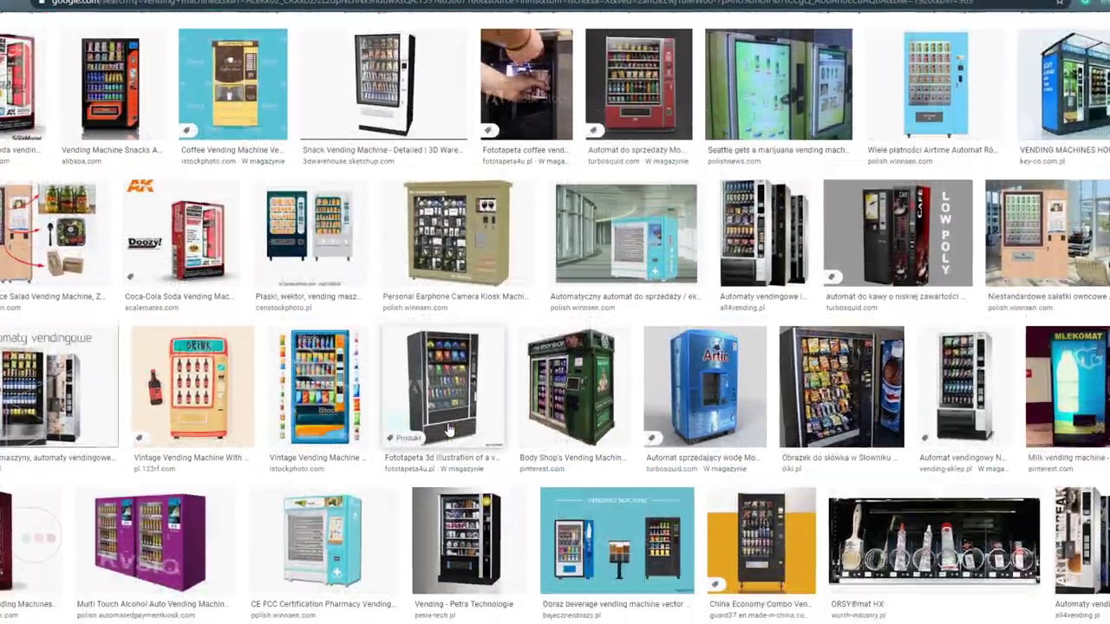
pyautogui.scroll(15, 449, 430)
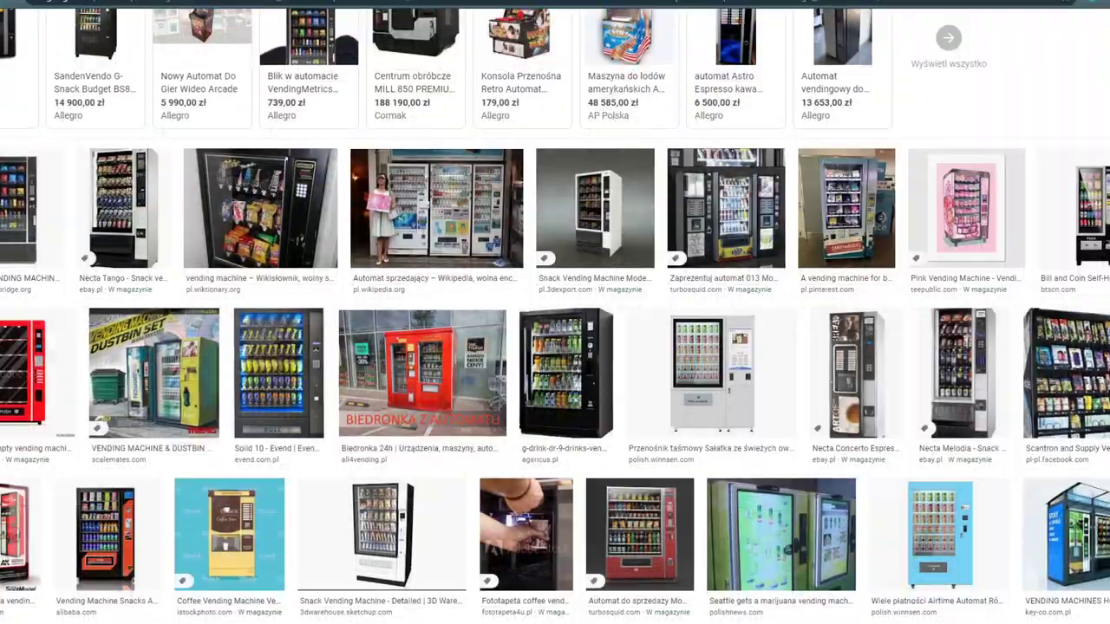
pyautogui.scroll(-4, 449, 433)
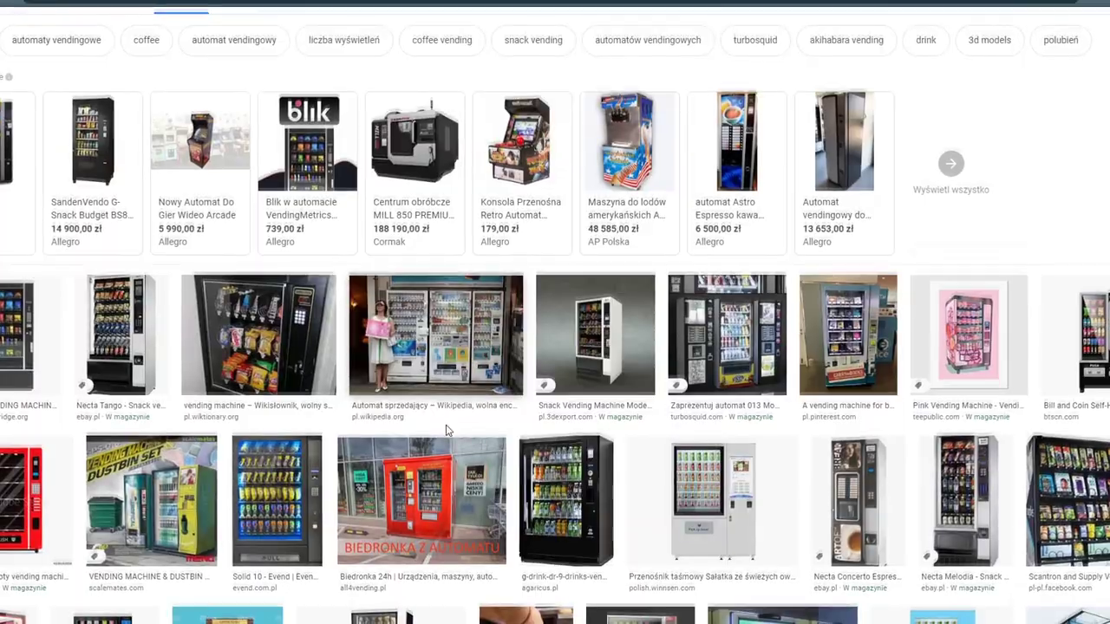
pyautogui.scroll(-4, 446, 432)
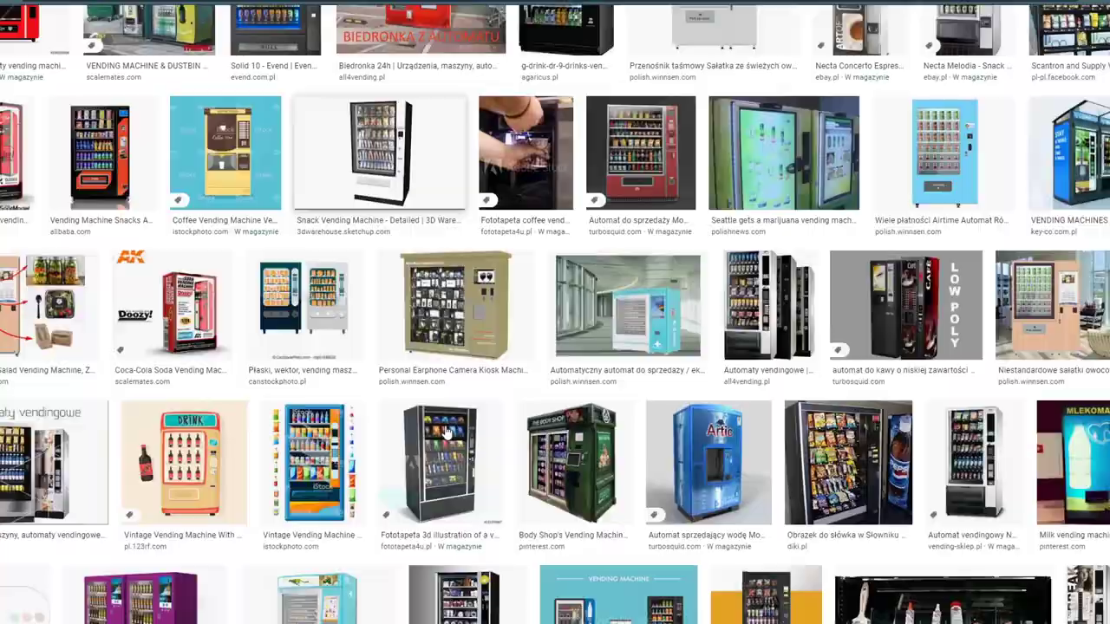
pyautogui.scroll(-4, 446, 432)
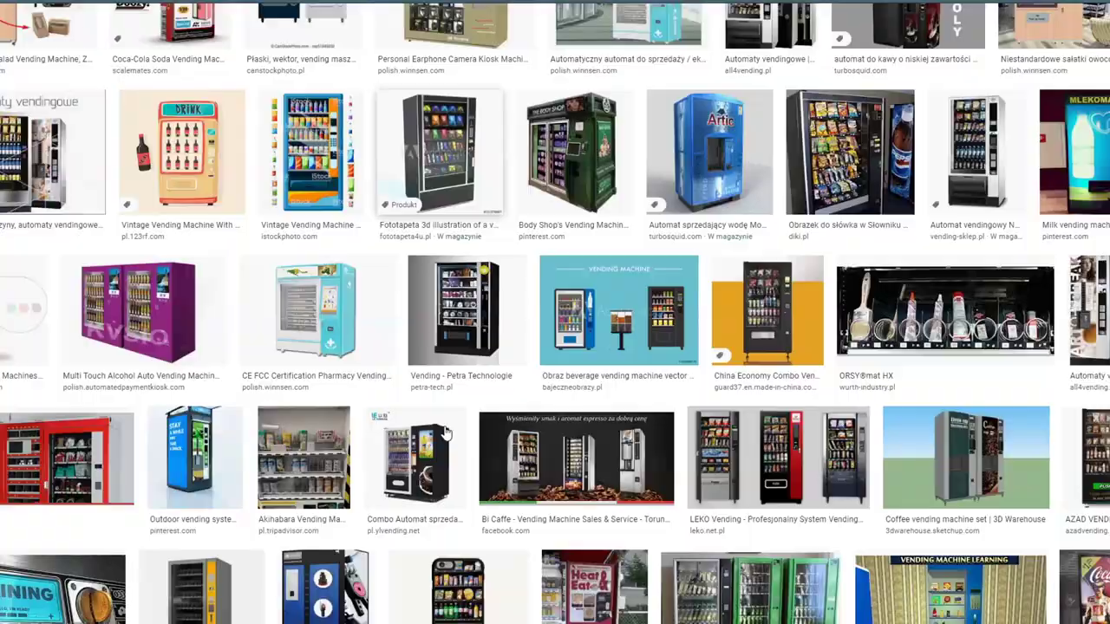
pyautogui.scroll(-1, 212, 459)
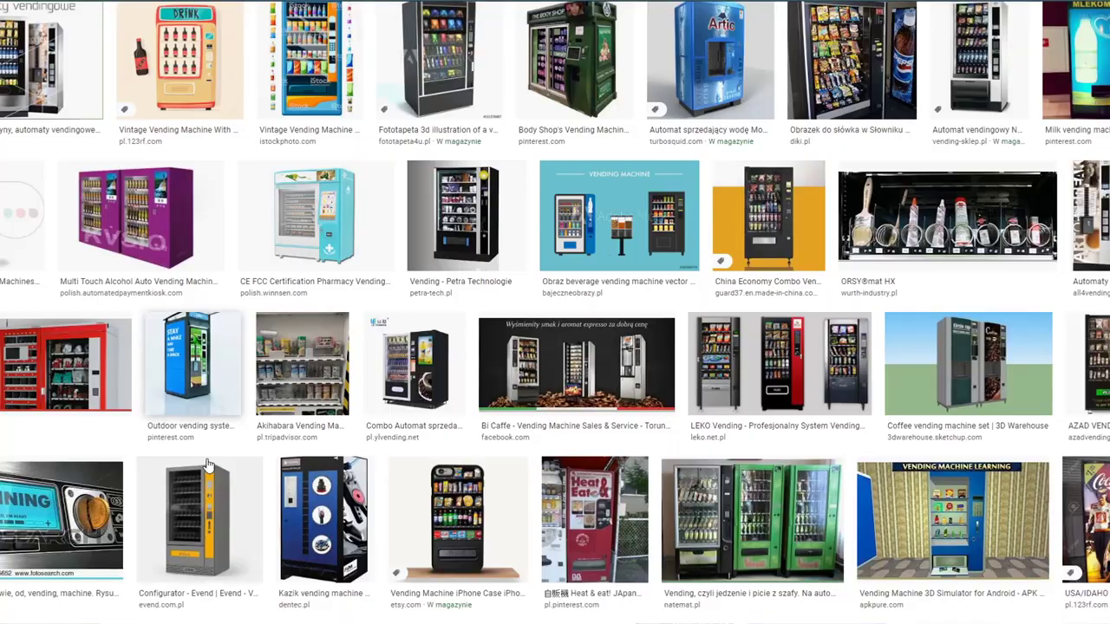
pyautogui.scroll(-4, 460, 513)
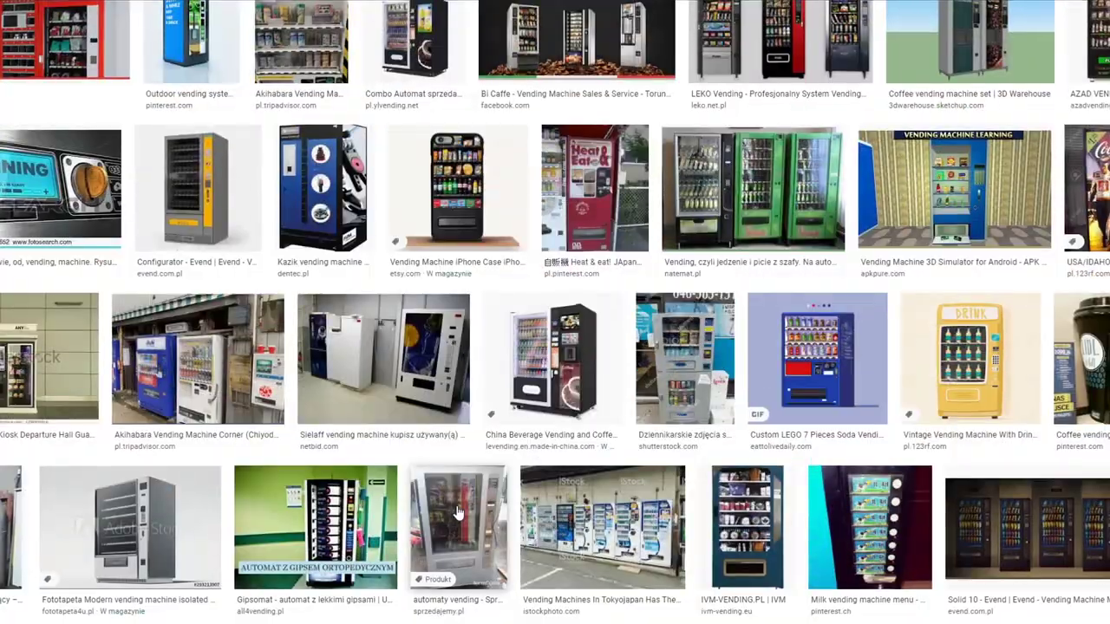
# Step: Search images for "coin sorter" and look through the different sorter designs in the results
pyautogui.scroll(15, 438, 486)
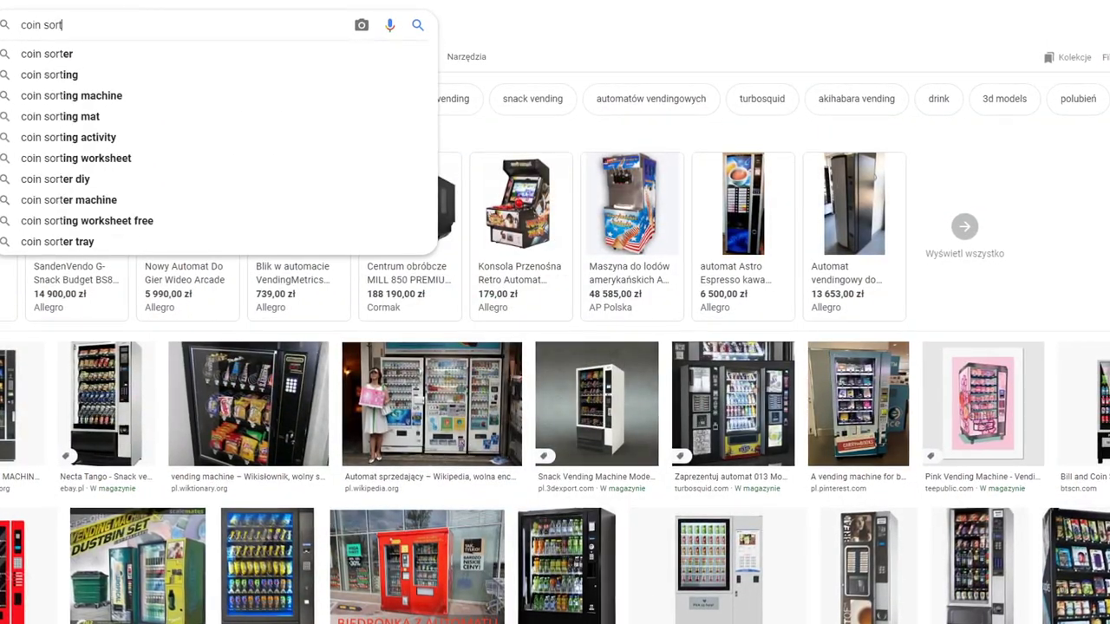
pyautogui.press('Return')
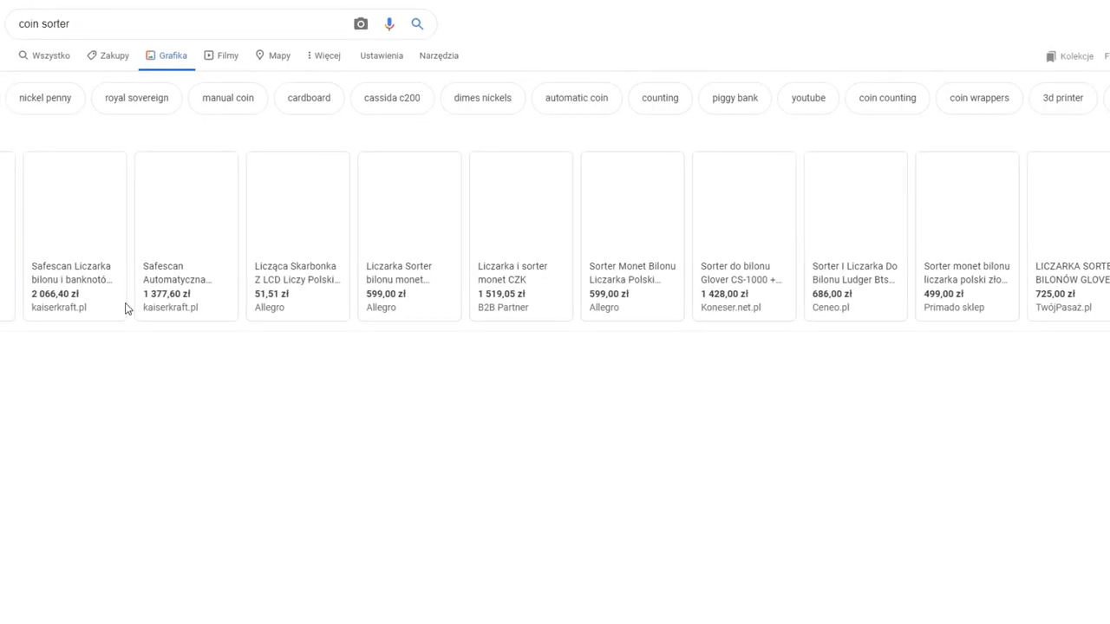
pyautogui.scroll(-3, 125, 309)
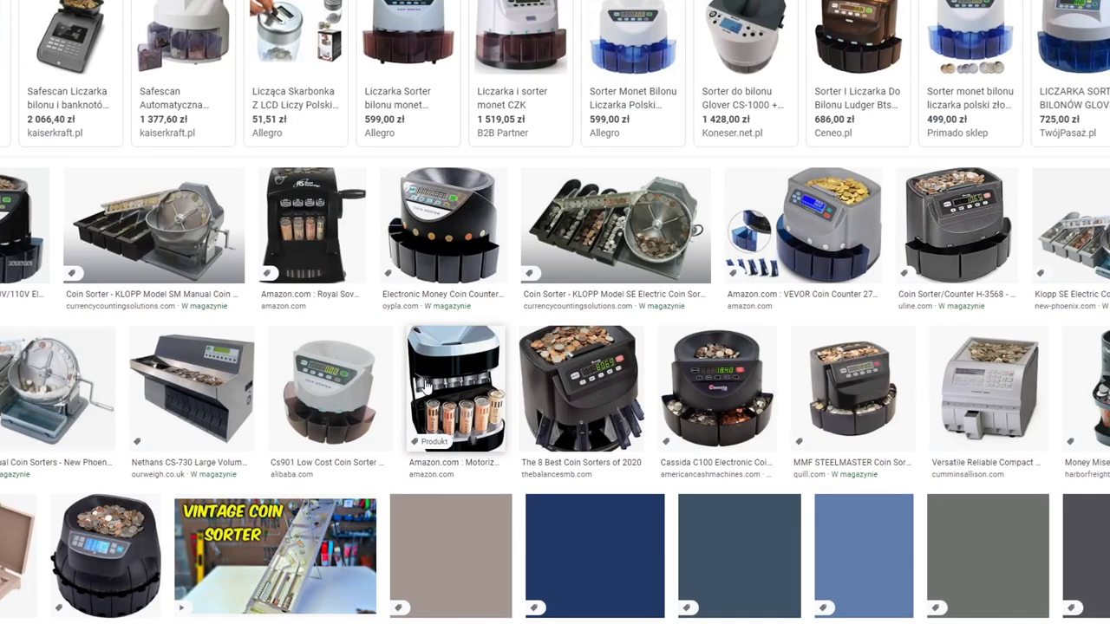
pyautogui.scroll(-2, 425, 385)
pyautogui.scroll(-3, 425, 386)
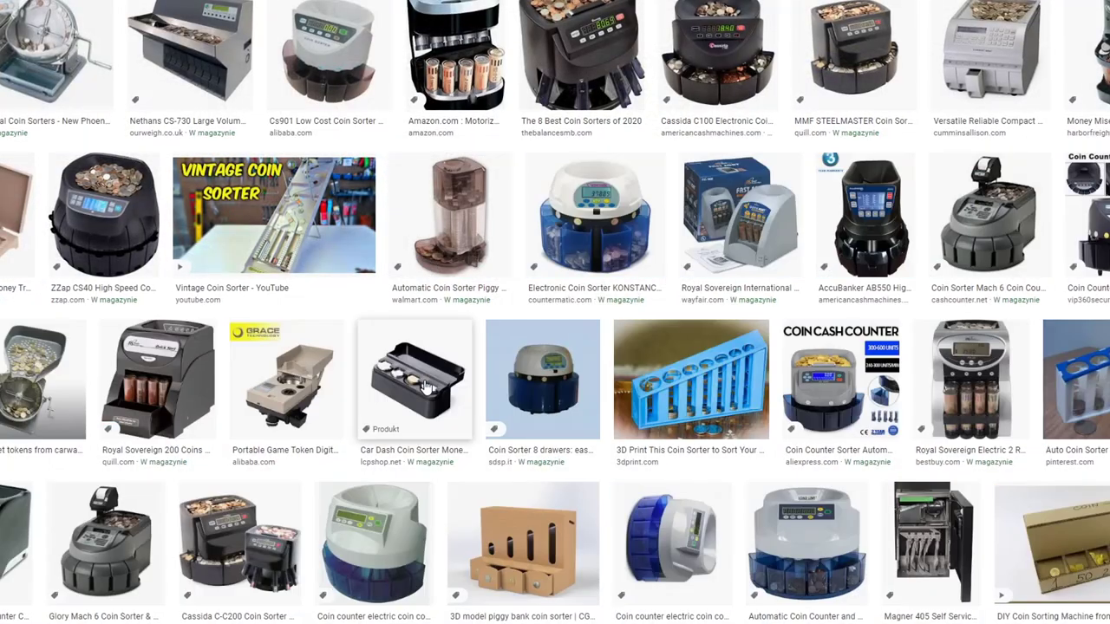
pyautogui.scroll(-3, 425, 389)
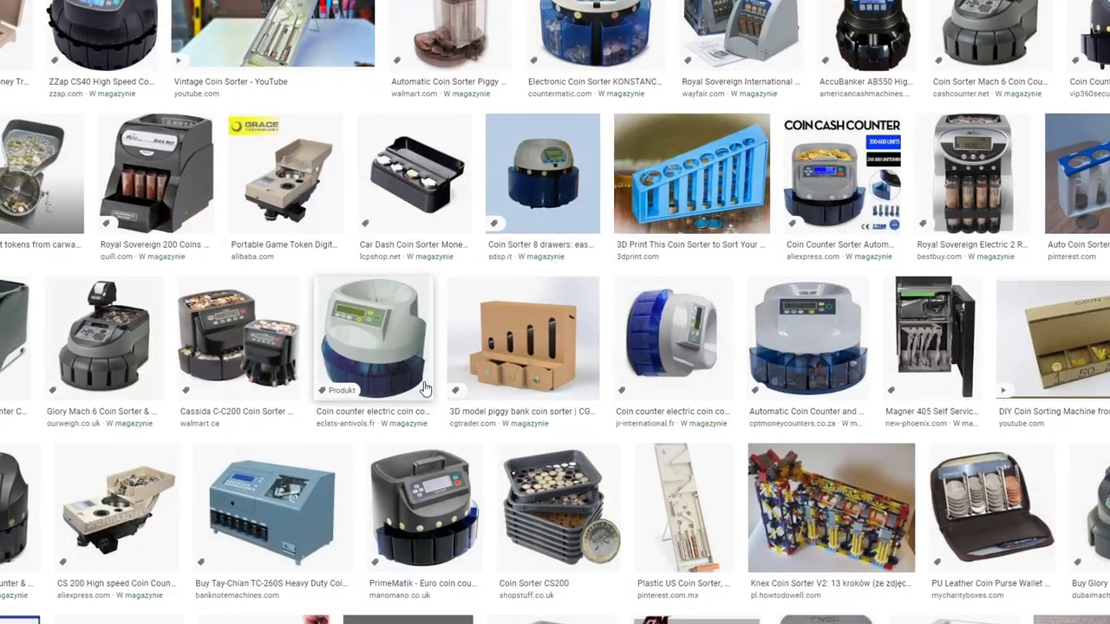
pyautogui.scroll(-5, 395, 449)
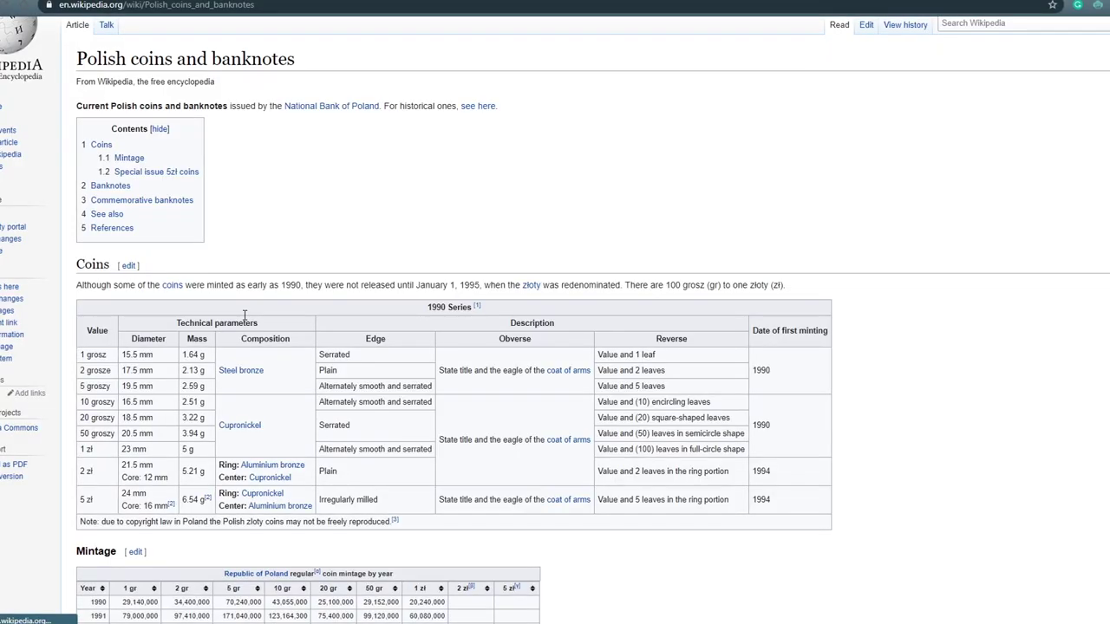
# Step: Look up the coin diameters in the 1990 Series table of the Polish coins article, highlighting the 1 zł entry
pyautogui.scroll(-1, 245, 316)
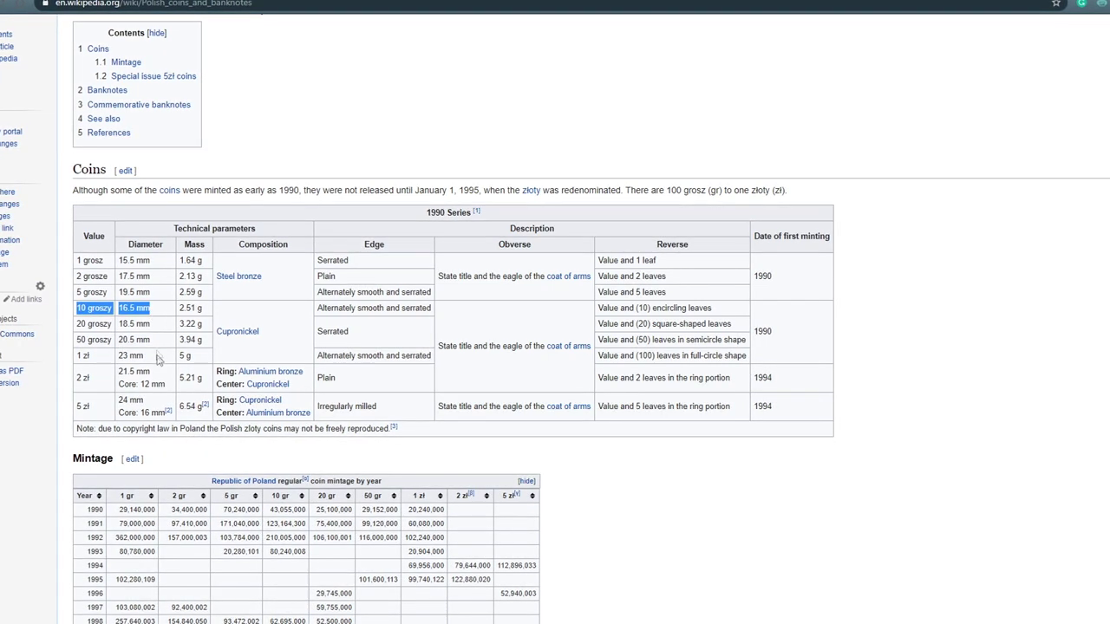
pyautogui.moveTo(159, 359); pyautogui.dragTo(86, 355)
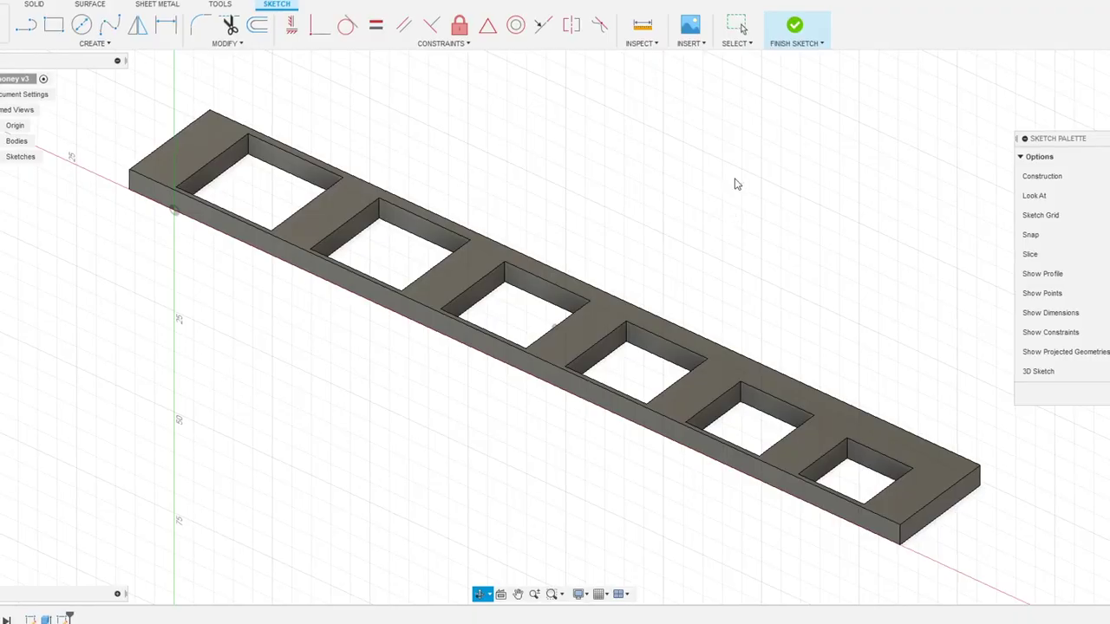
# Step: In Fusion 360, extrude both profiles of the 10 mm high side sketch outward as a thin wall along the slotted plate's long edge
pyautogui.moveTo(731, 181)
pyautogui.mouseDown()
pyautogui.moveTo(674, 260)
pyautogui.moveTo(555, 318)
pyautogui.moveTo(535, 278)
pyautogui.moveTo(604, 257)
pyautogui.moveTo(540, 280)
pyautogui.moveTo(602, 357)
pyautogui.moveTo(501, 448)
pyautogui.moveTo(540, 352)
pyautogui.moveTo(572, 422)
pyautogui.mouseUp()
pyautogui.click(1102, 68)
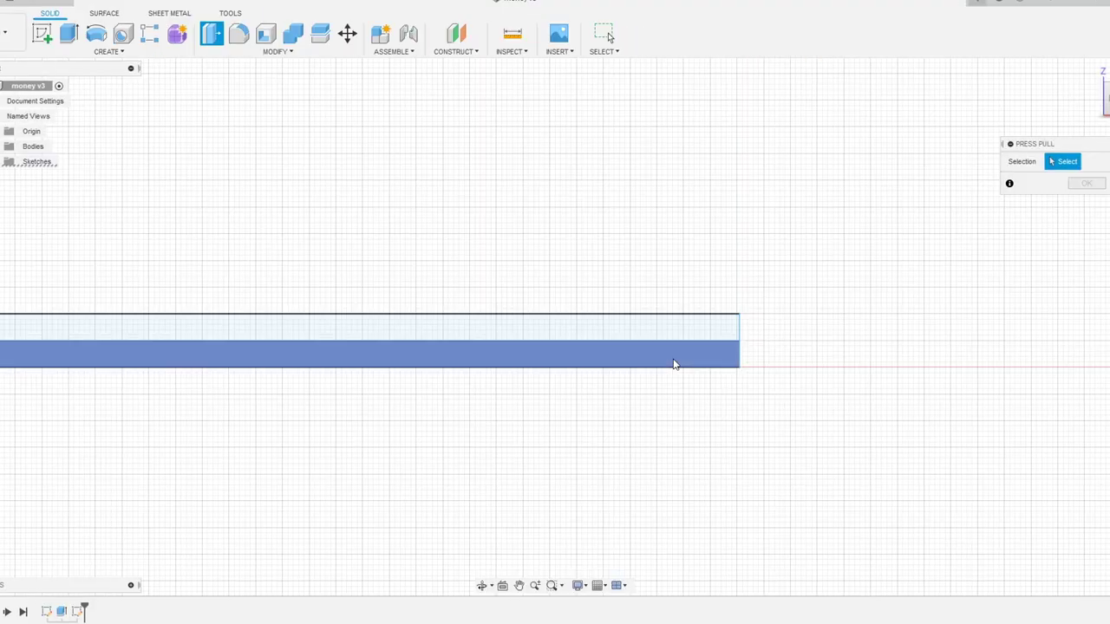
pyautogui.click(682, 333)
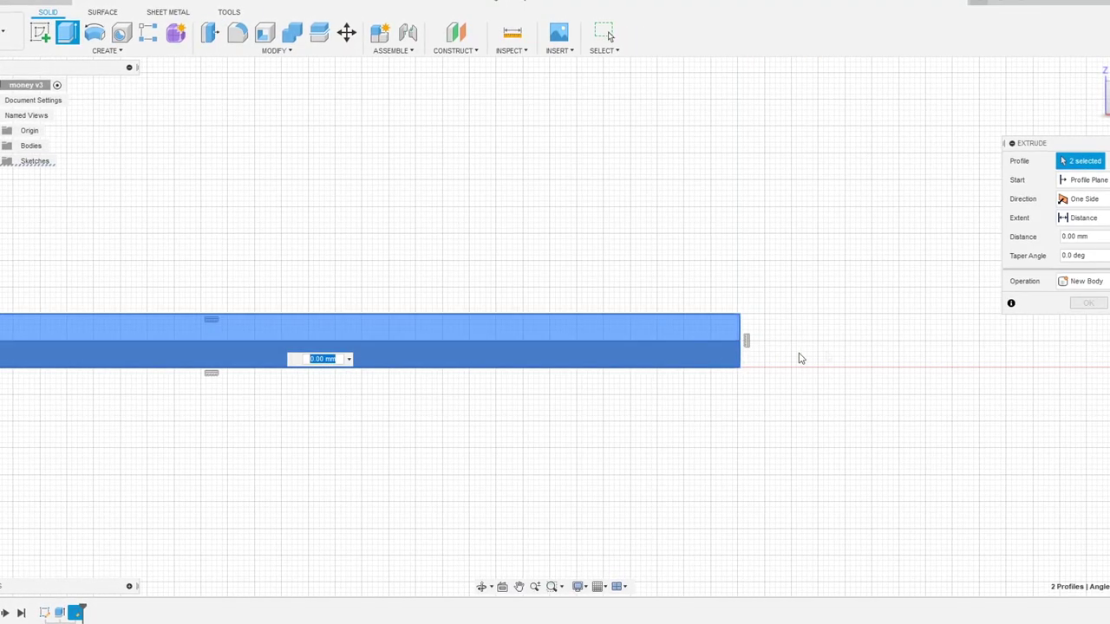
pyautogui.click(1096, 70)
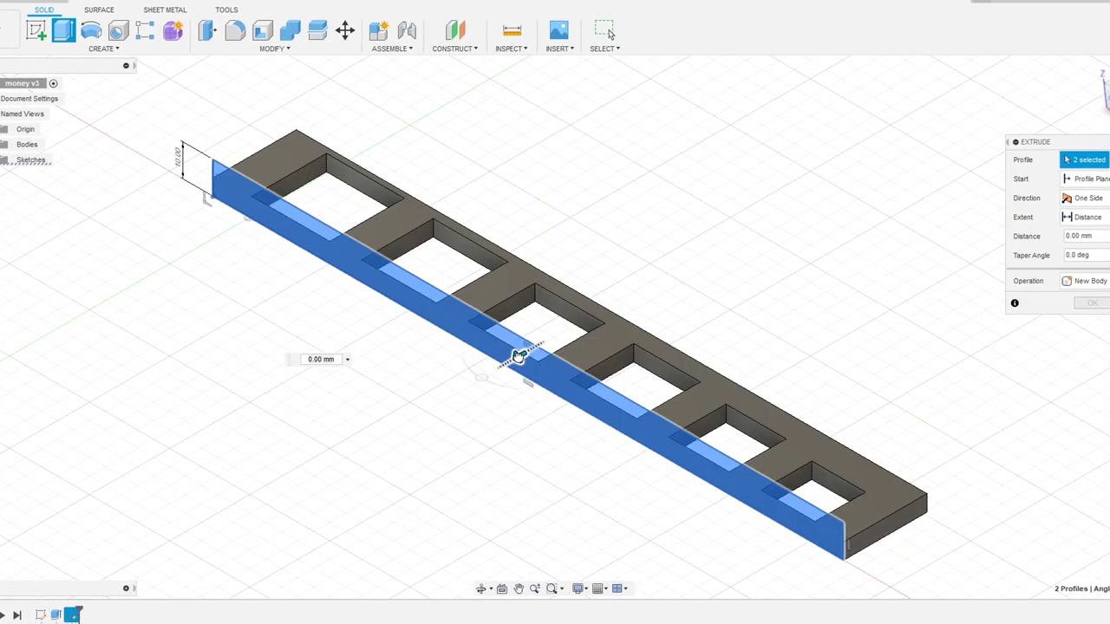
pyautogui.moveTo(518, 355); pyautogui.dragTo(512, 359)
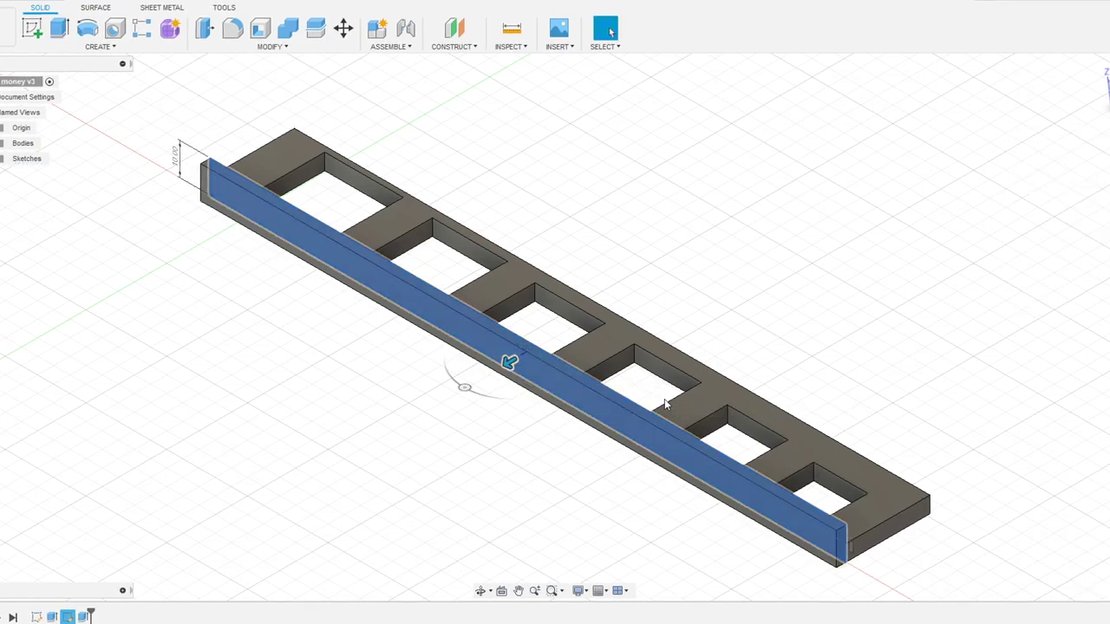
pyautogui.press('Return')
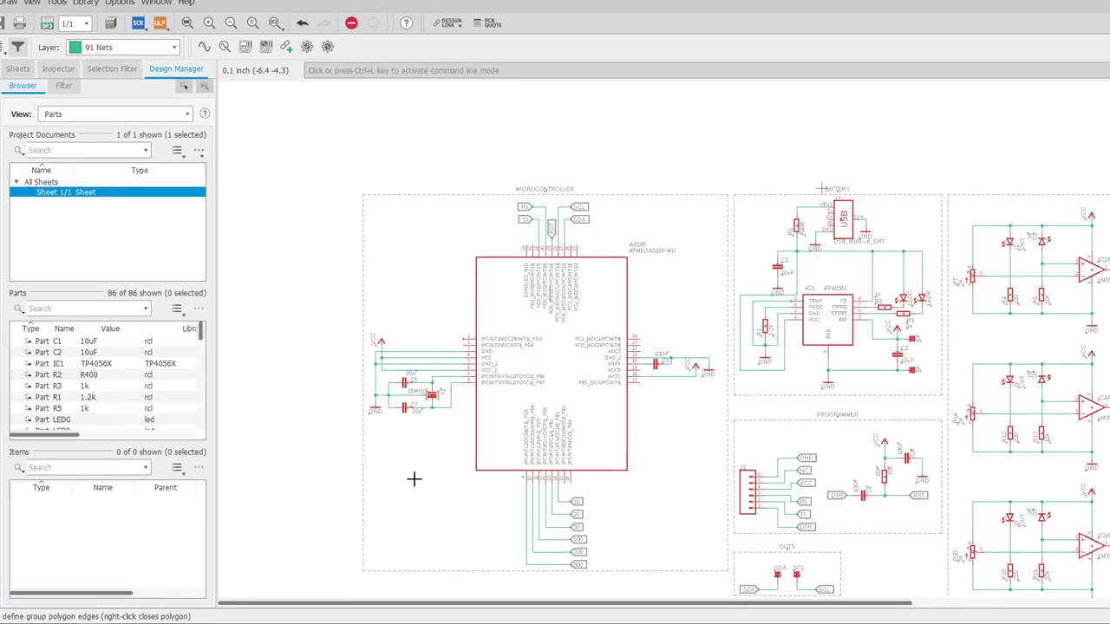
# Step: In EAGLE, examine the microcontroller, battery, sensors, programmer and outputs blocks of the coin sorter schematic
pyautogui.scroll(2, 414, 479)
pyautogui.scroll(-1, 477, 271)
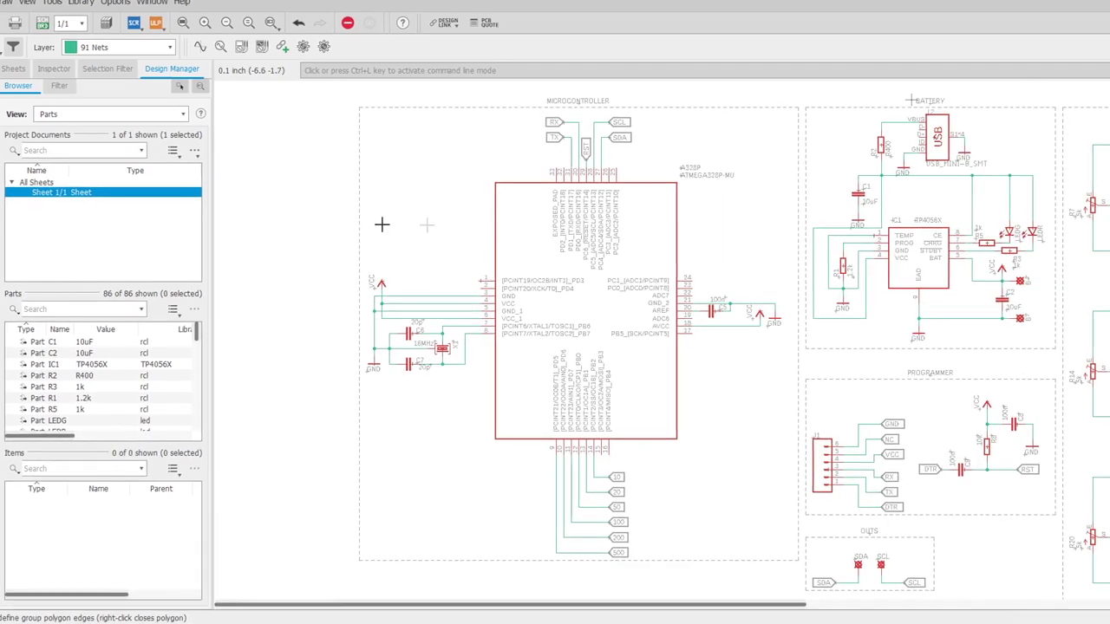
pyautogui.scroll(-1, 866, 138)
pyautogui.scroll(4, 996, 101)
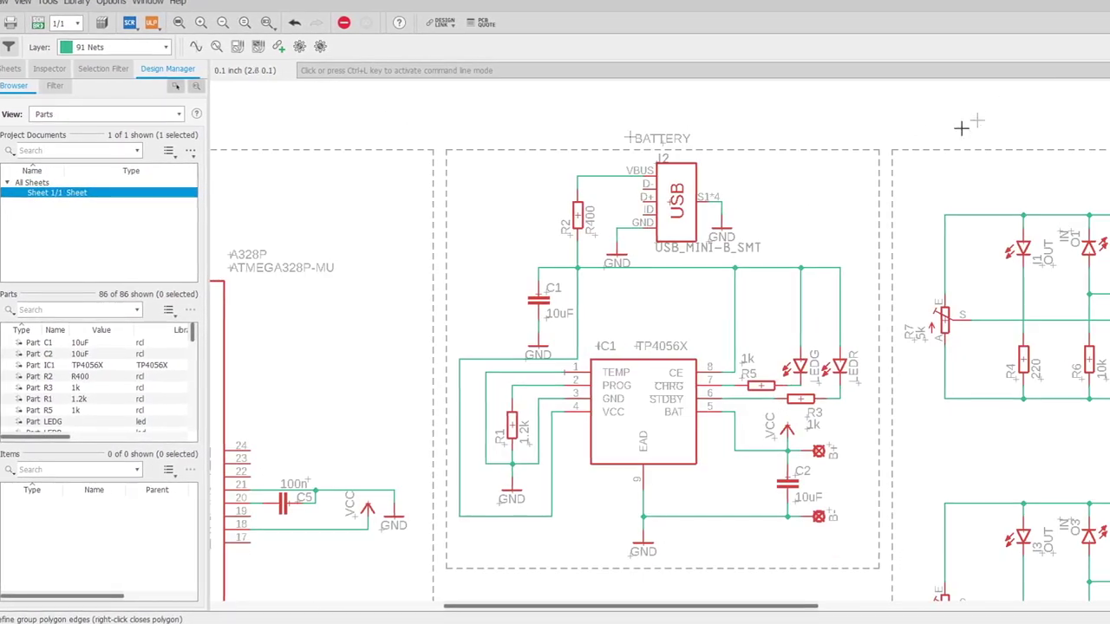
pyautogui.scroll(-3, 646, 99)
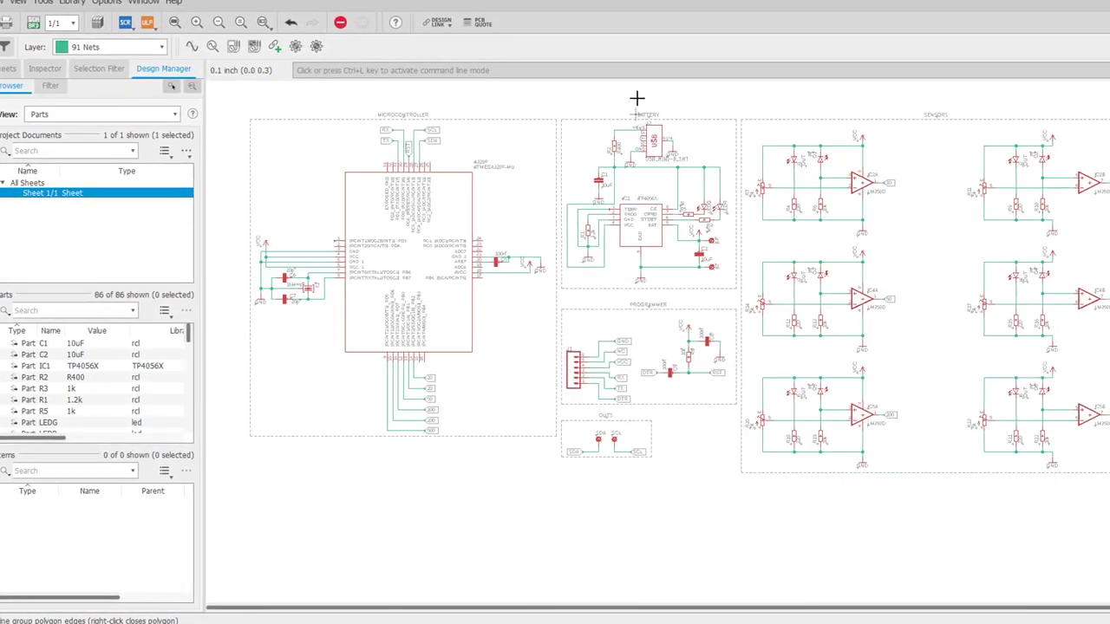
pyautogui.scroll(1, 1052, 136)
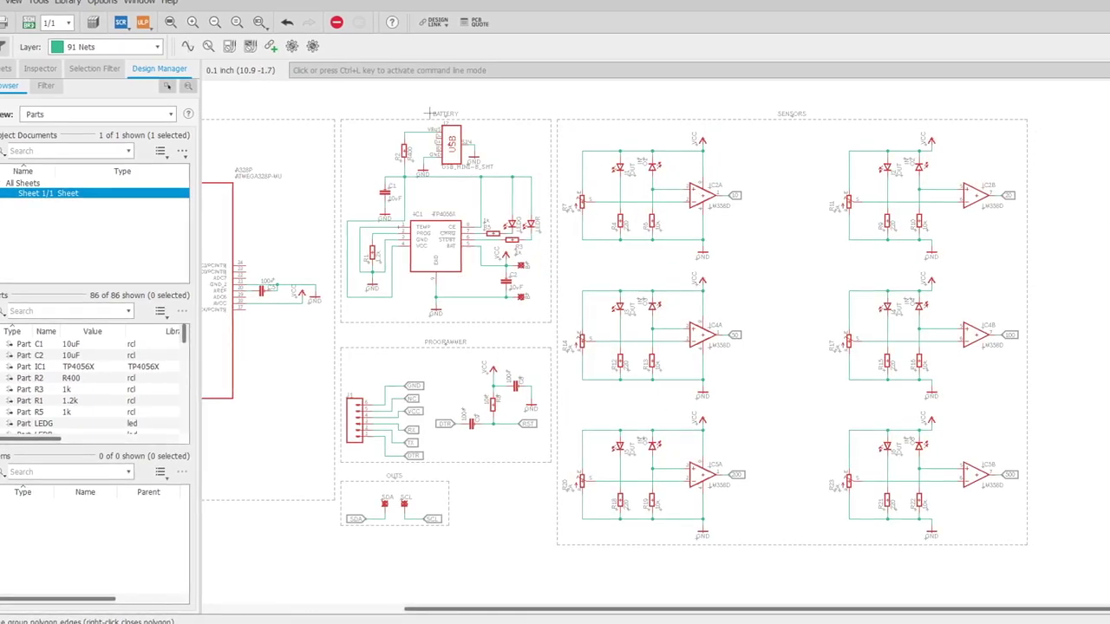
pyautogui.scroll(1, 1107, 218)
pyautogui.scroll(-2, 1104, 217)
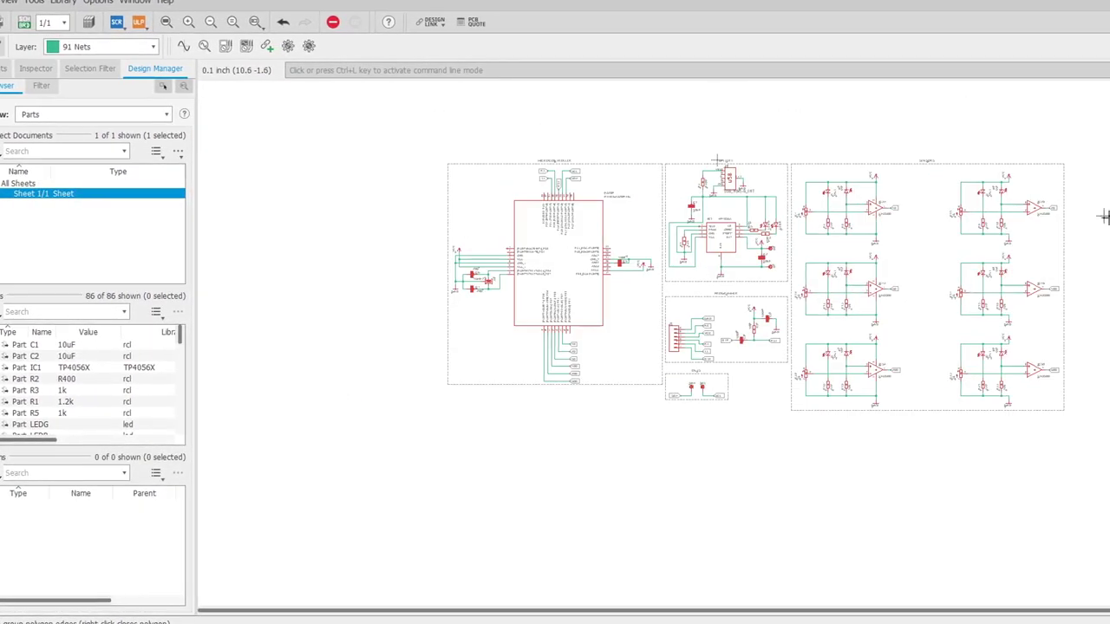
pyautogui.scroll(3, 760, 346)
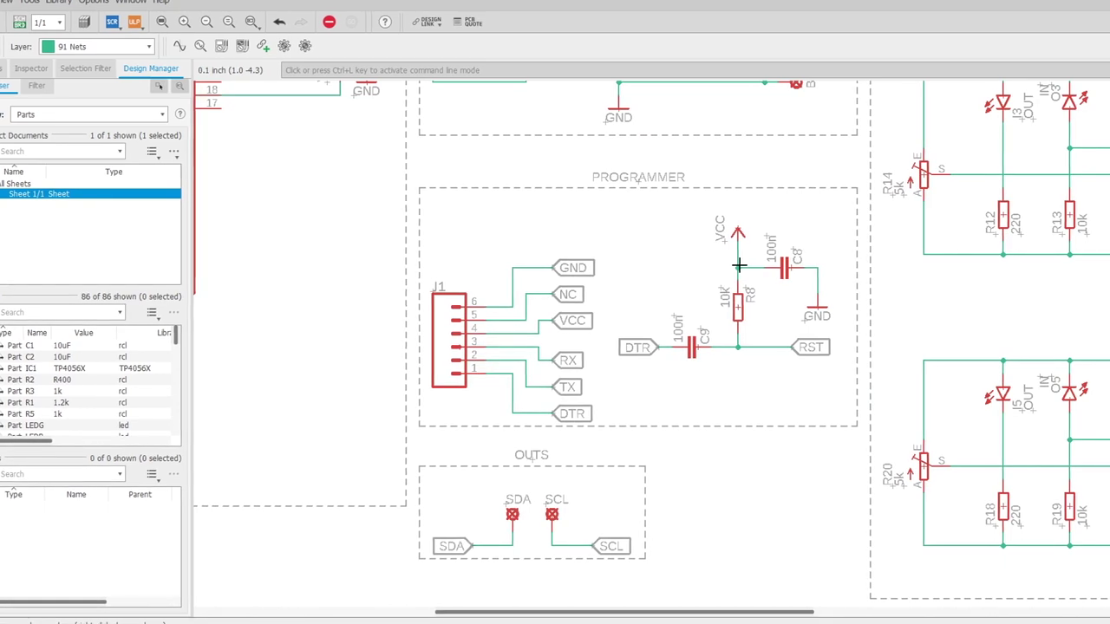
pyautogui.scroll(-1, 740, 304)
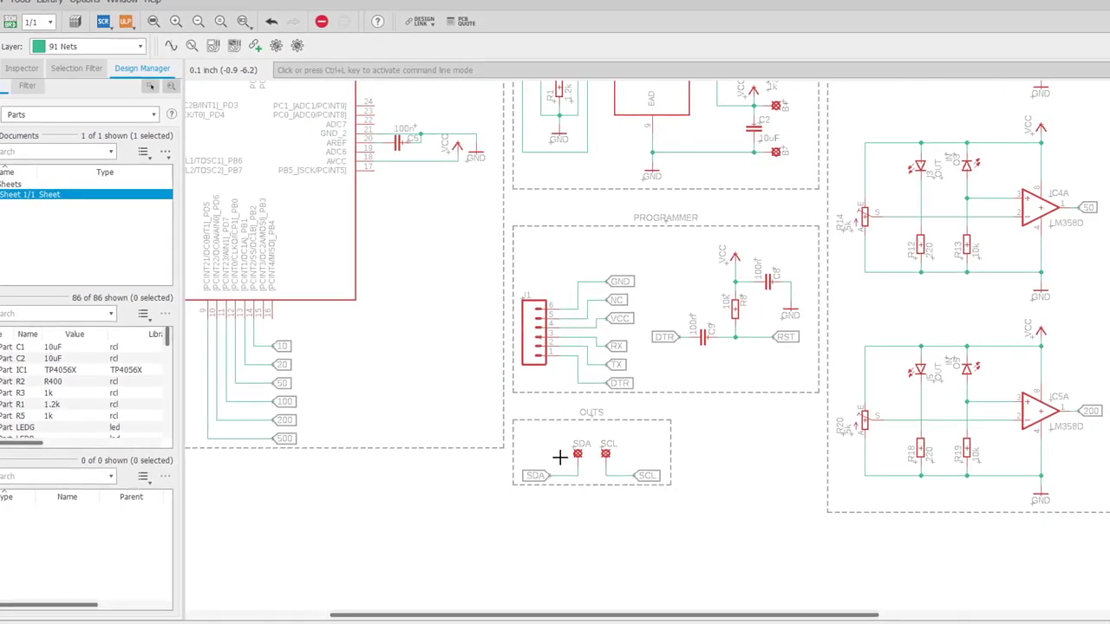
pyautogui.scroll(-2, 560, 456)
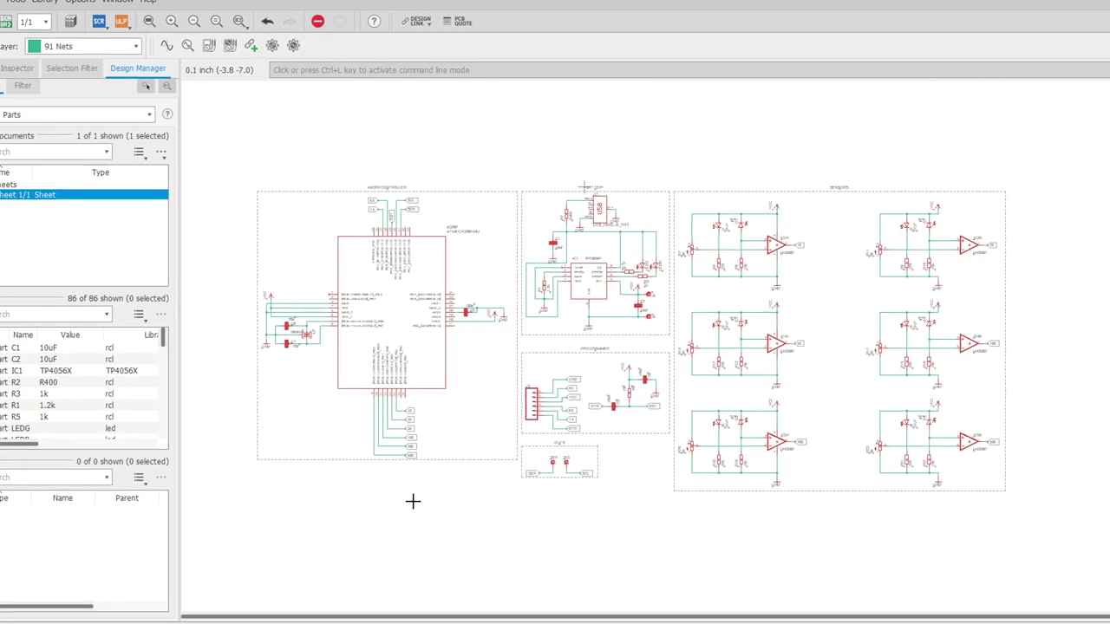
# Step: Rename the OUTS block containing the SDA and SCL pads to I2C
pyautogui.scroll(2, 536, 466)
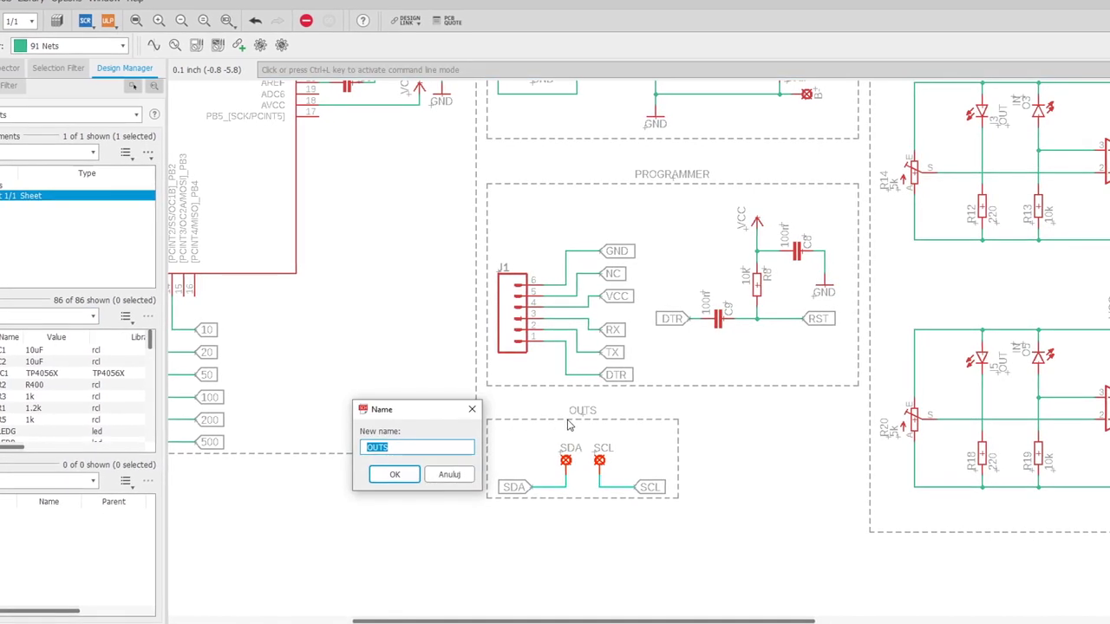
pyautogui.scroll(-2, 565, 420)
pyautogui.scroll(3, 448, 471)
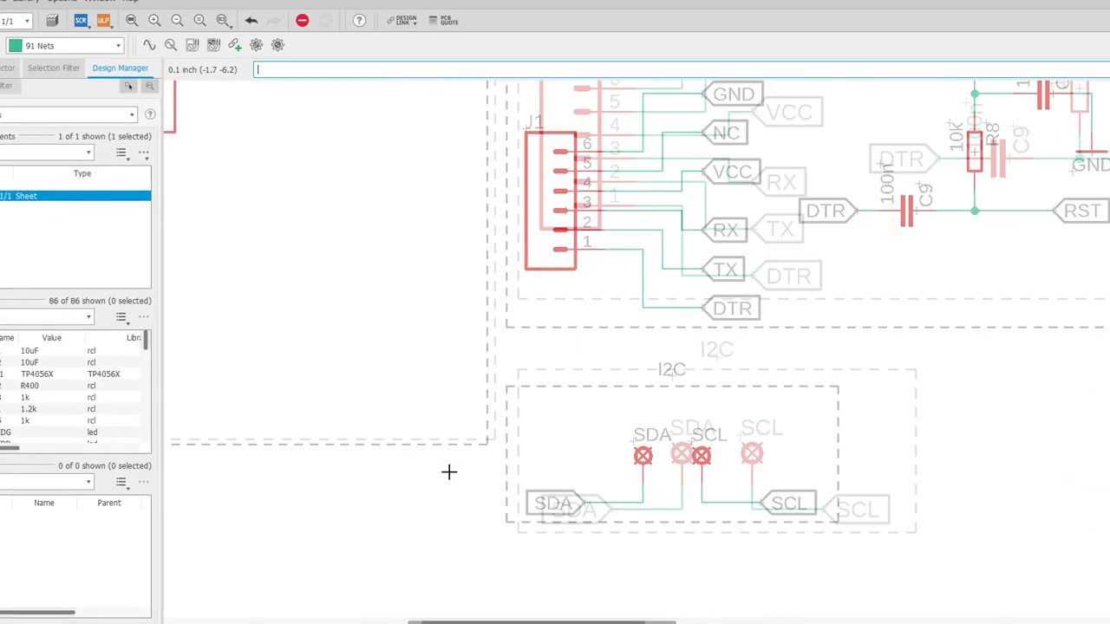
pyautogui.scroll(-3, 434, 478)
pyautogui.scroll(-3, 421, 489)
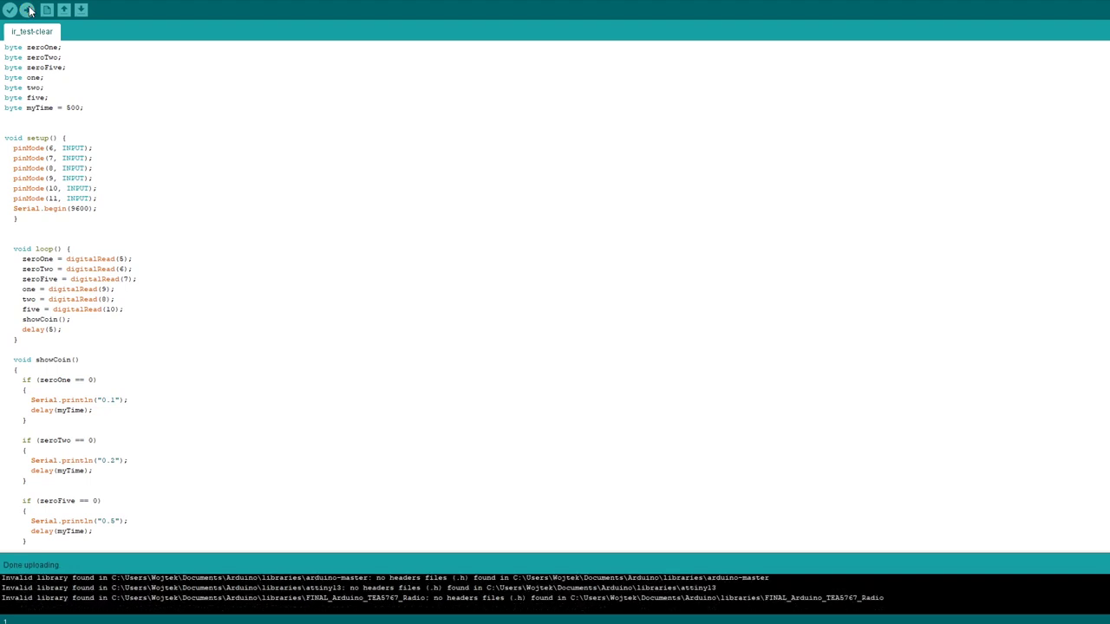
# Step: In the Arduino IDE, open the serial monitor to read the coin detection output of the ir_test-clear sketch
pyautogui.hotkey('ctrl', 'shift', 'm')
pyautogui.click(871, 385)
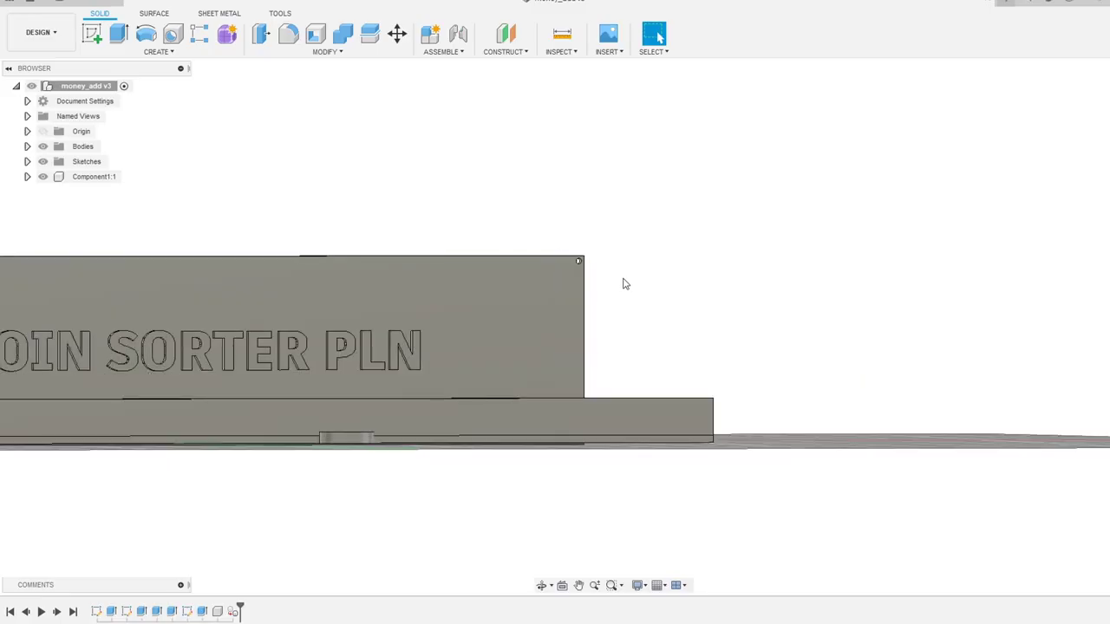
pyautogui.scroll(-3, 639, 344)
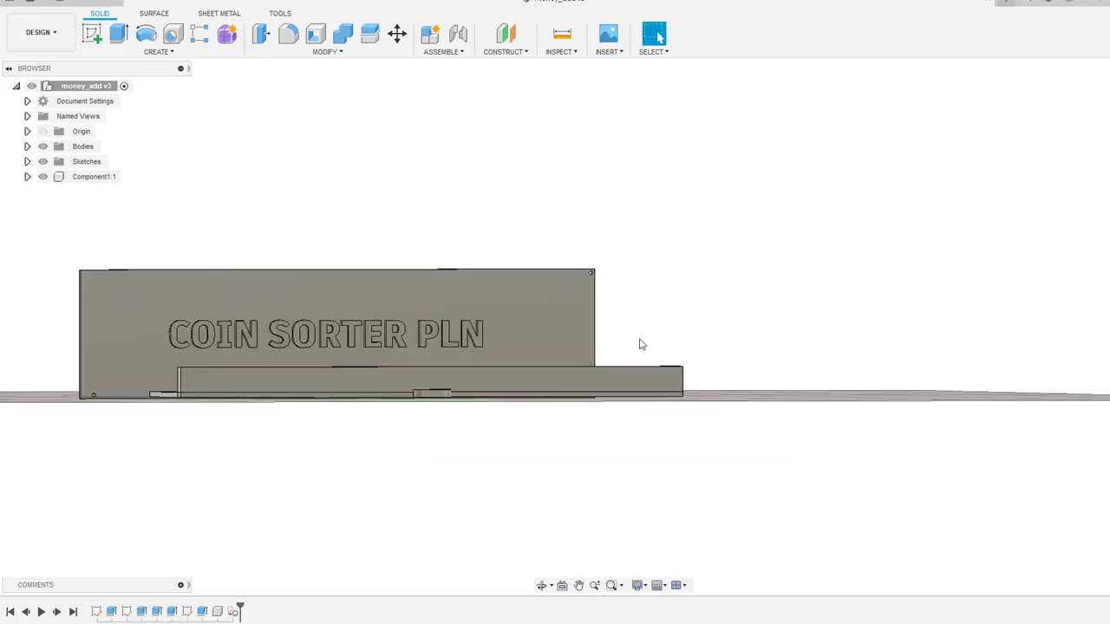
pyautogui.click(1023, 113)
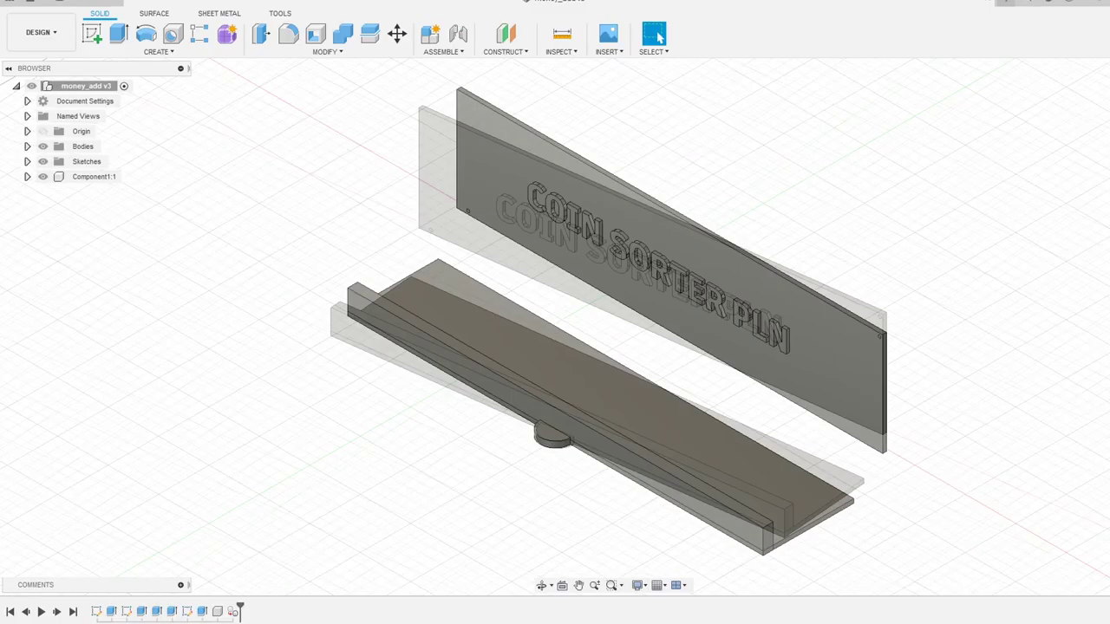